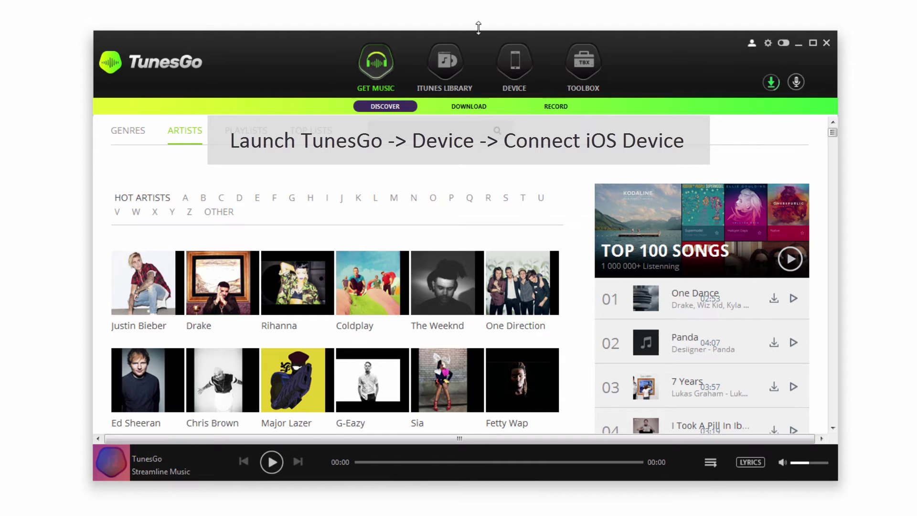
- Switch to the connected iPod and show its Music track list
click(508, 56)
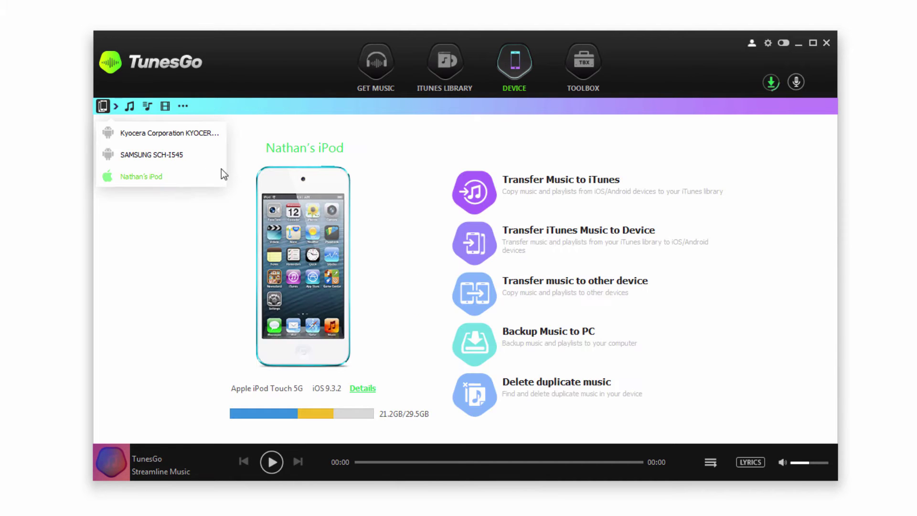
click(131, 106)
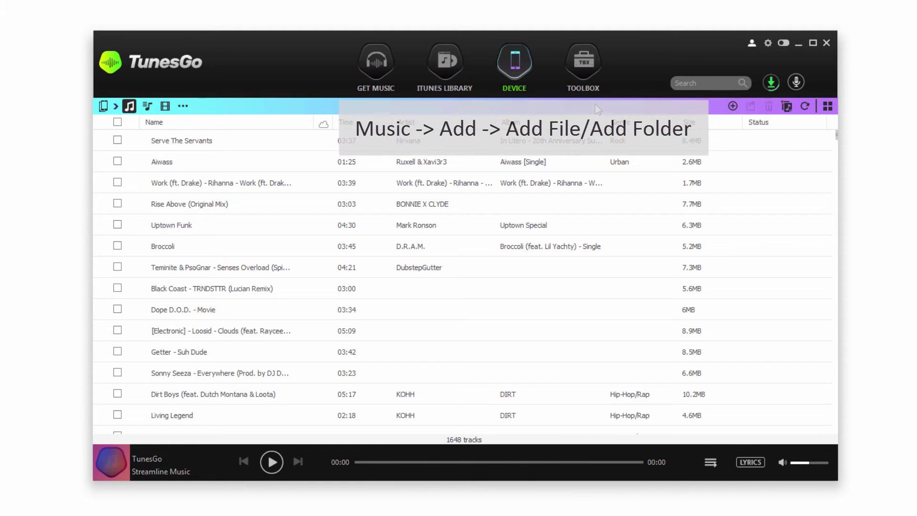
- Add both mp3s from the Roll 'Em Up Remix folder to the iPod with Add File
click(732, 106)
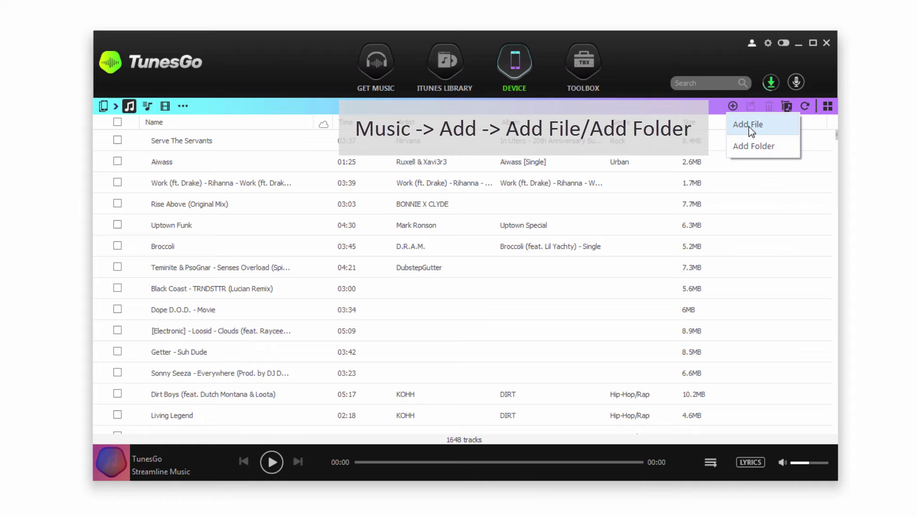
click(751, 131)
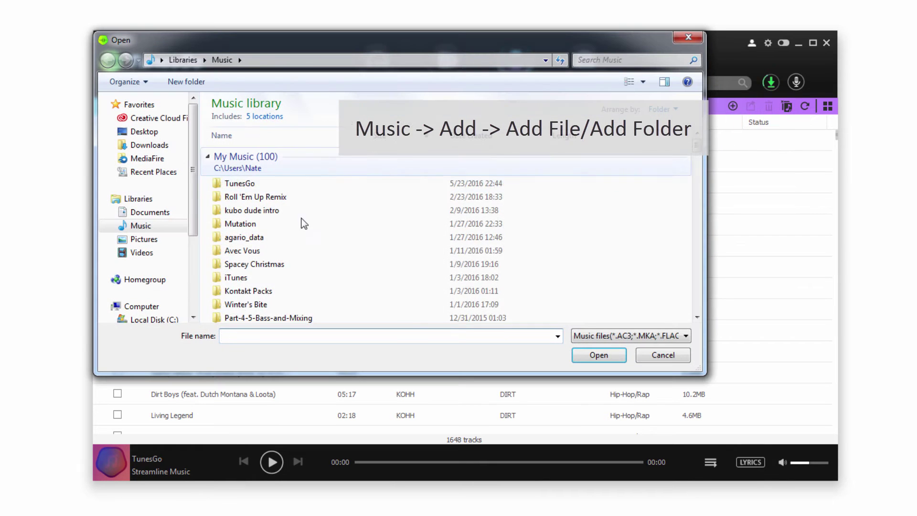
double_click(258, 195)
click(277, 169)
ctrl+click(265, 153)
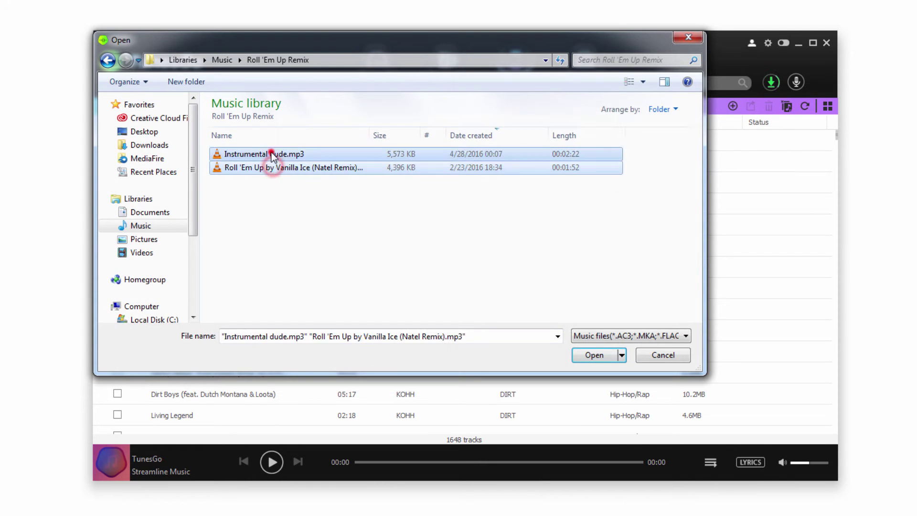
click(594, 354)
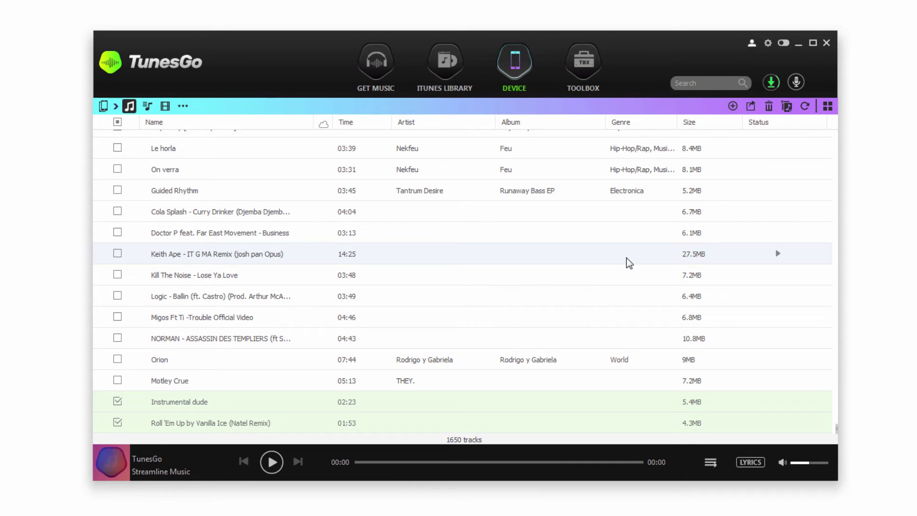
- Add the Avec Vous folder from My Music to the iPod with Add Folder
click(751, 105)
click(753, 147)
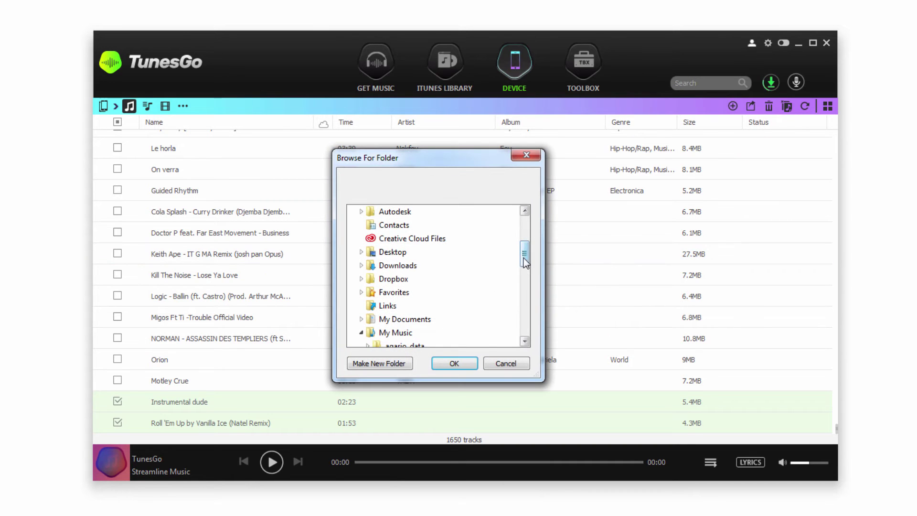
mouse_move(527, 272)
mouse_down()
mouse_move(529, 258)
mouse_move(526, 280)
mouse_up()
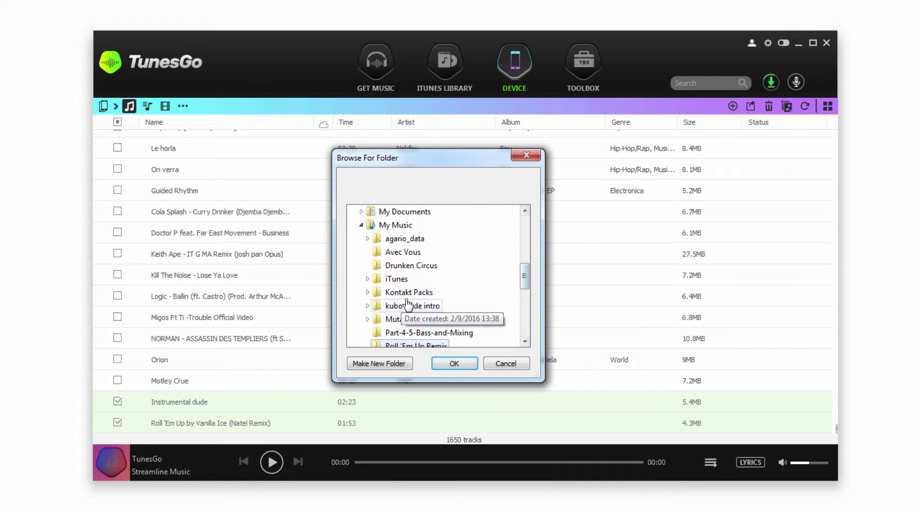
click(403, 254)
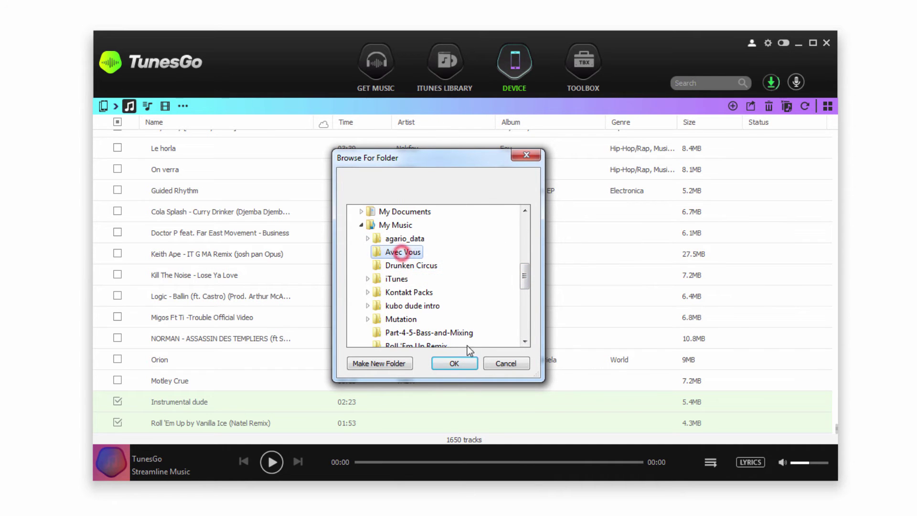
click(452, 364)
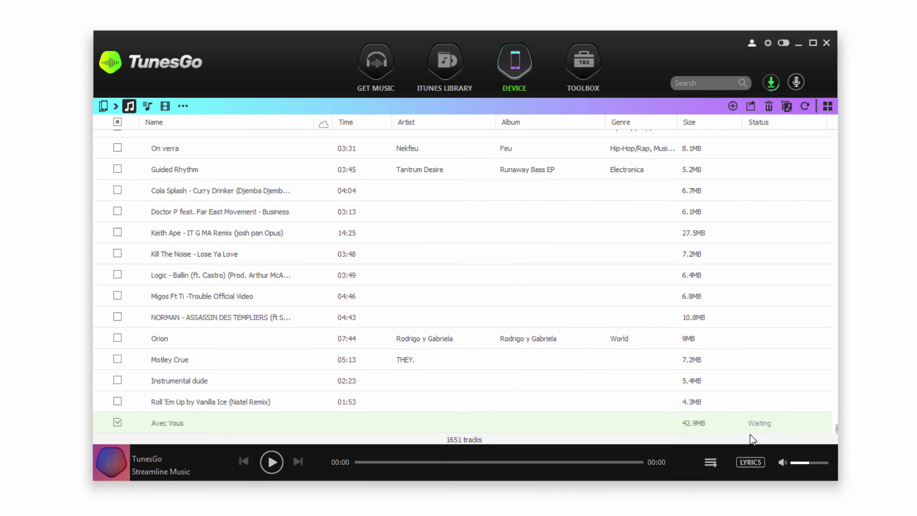
mouse_move(216, 386)
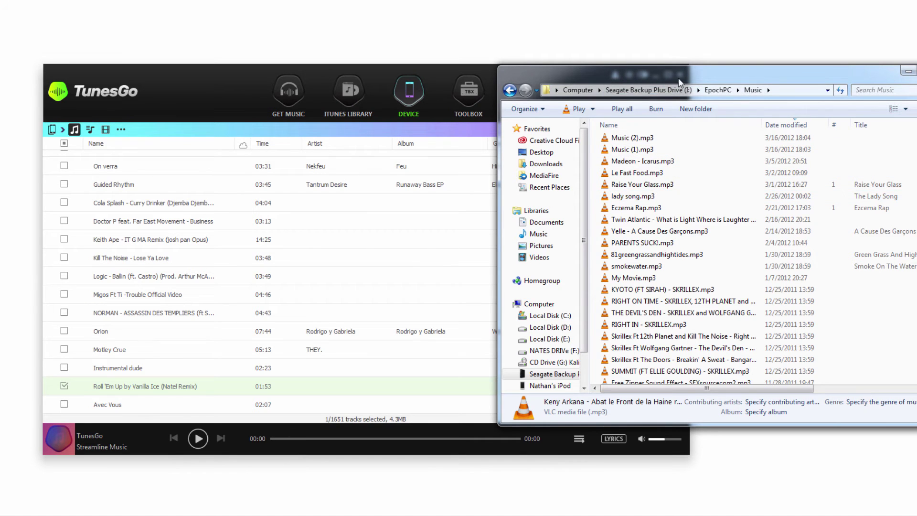
- Drag lady song.mp3 and Eczema Rap.mp3 from Explorer onto the TunesGo track list
drag(669, 82, 671, 85)
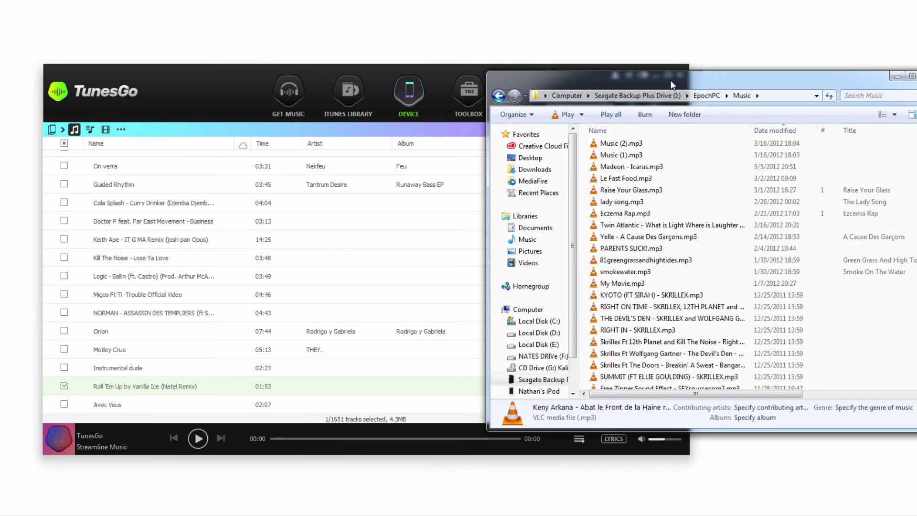
click(640, 202)
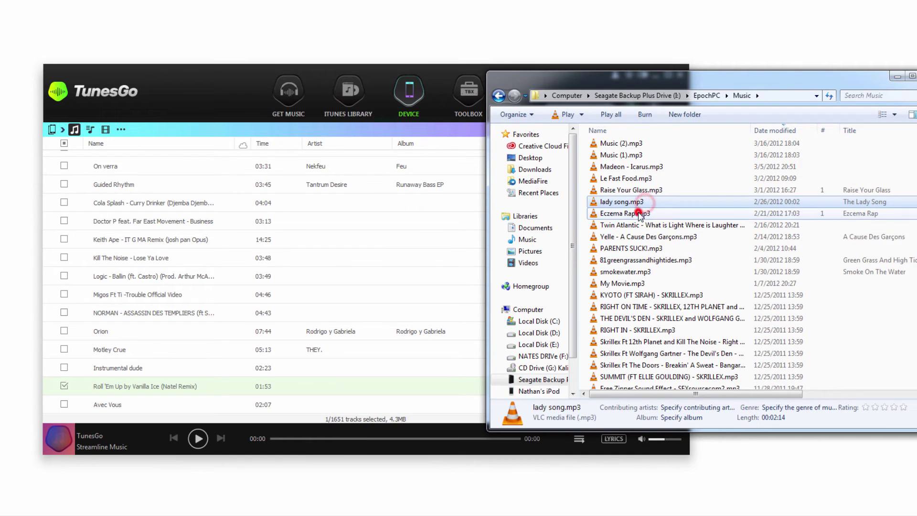
drag(639, 214, 152, 412)
- Drop Lady Song and Eczema Rap into the iPod's music list to transfer them
click(225, 103)
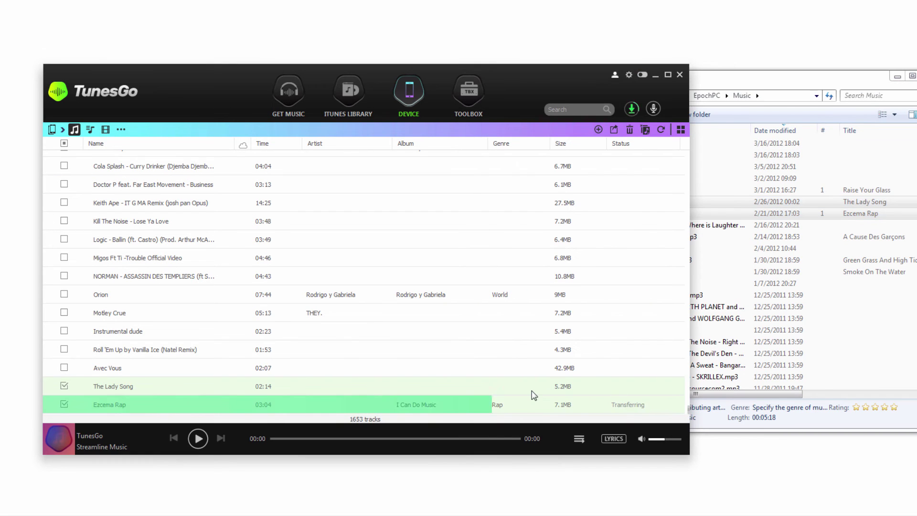